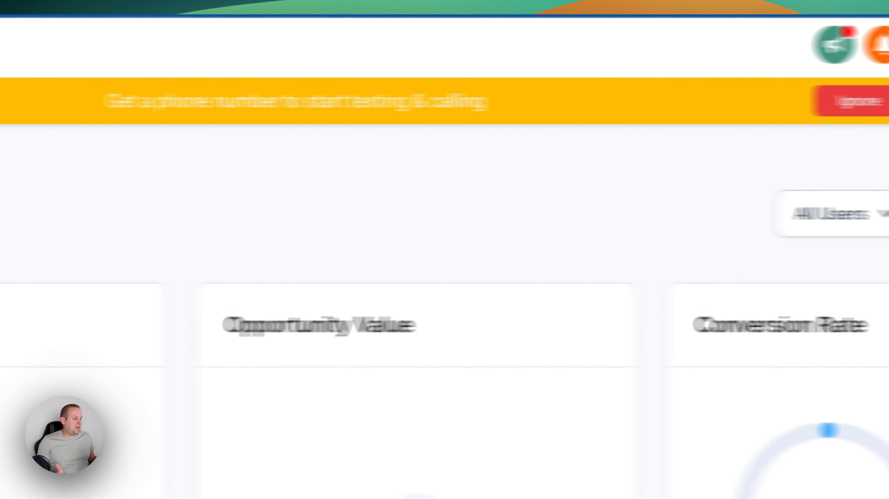
# Copy the scheduling link of the active Event calendar from the calendar settings.
pyautogui.click(714, 105)
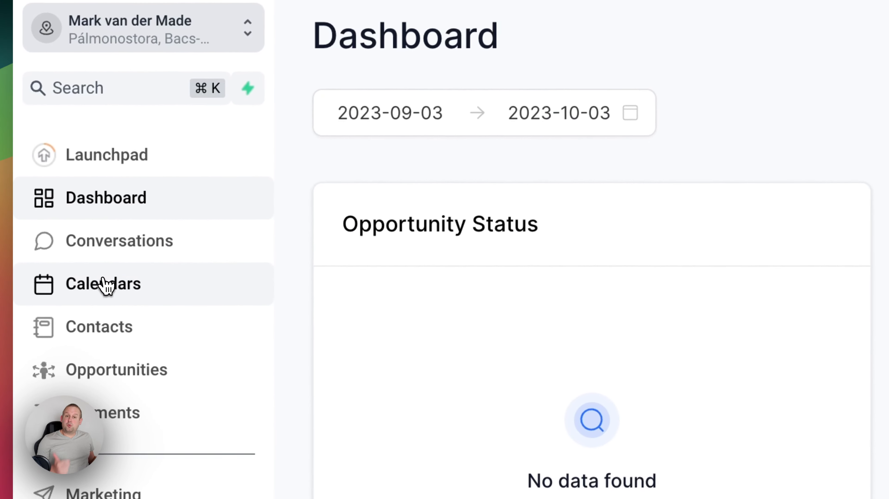
pyautogui.click(107, 284)
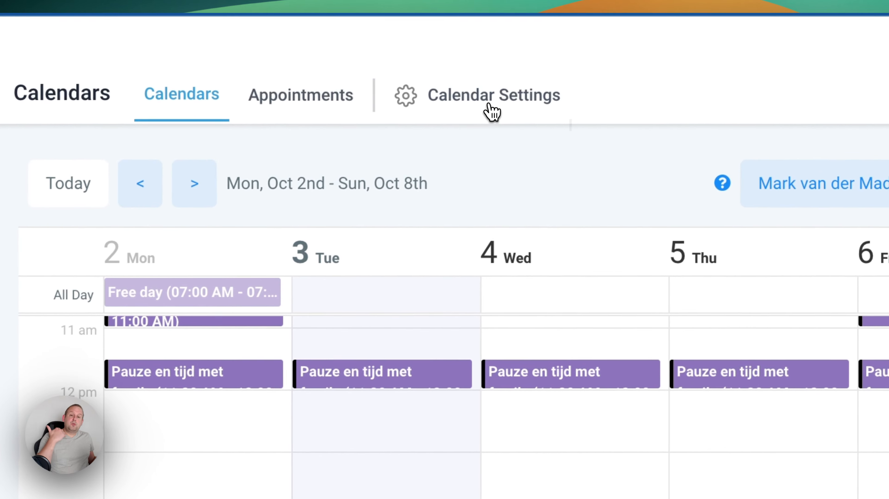
pyautogui.click(487, 112)
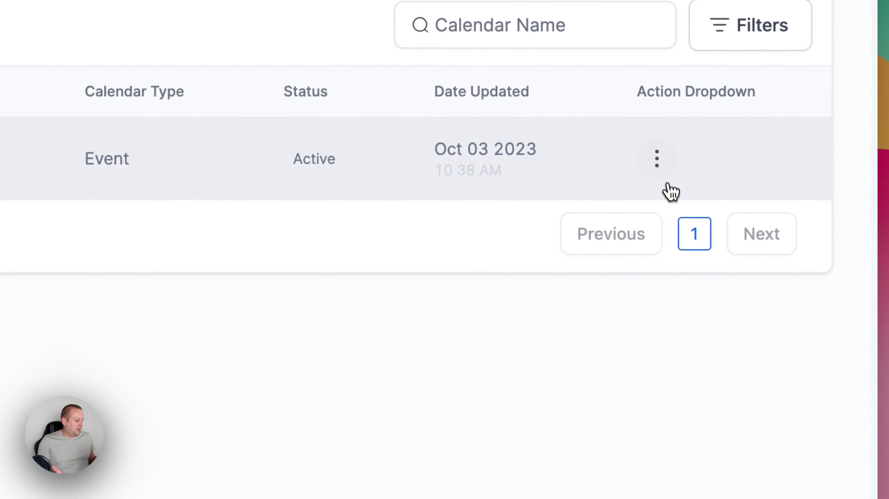
pyautogui.click(662, 172)
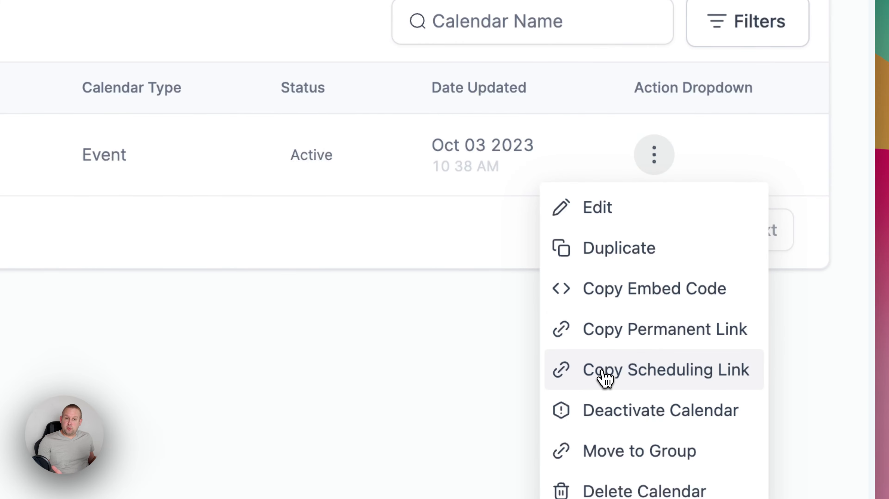
pyautogui.click(605, 377)
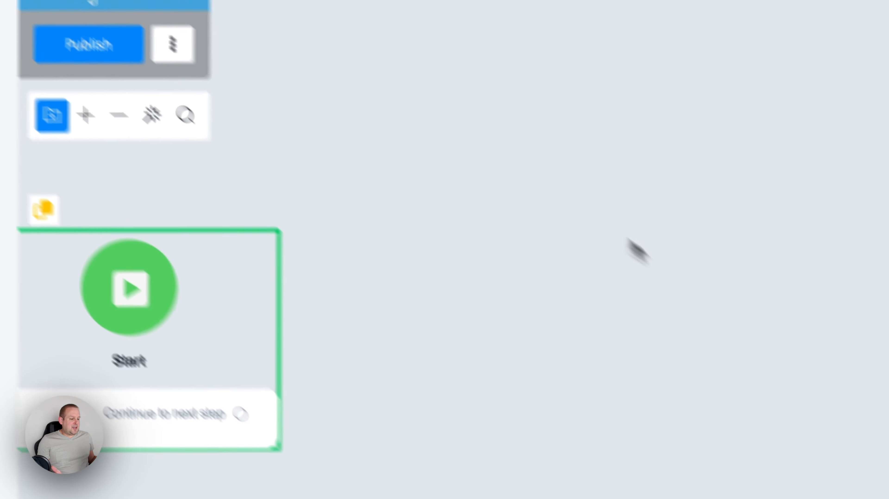
# In the chatbot flow builder, connect a new Send Message step to the Start step and add a text item to it.
pyautogui.moveTo(240, 294); pyautogui.dragTo(490, 238)
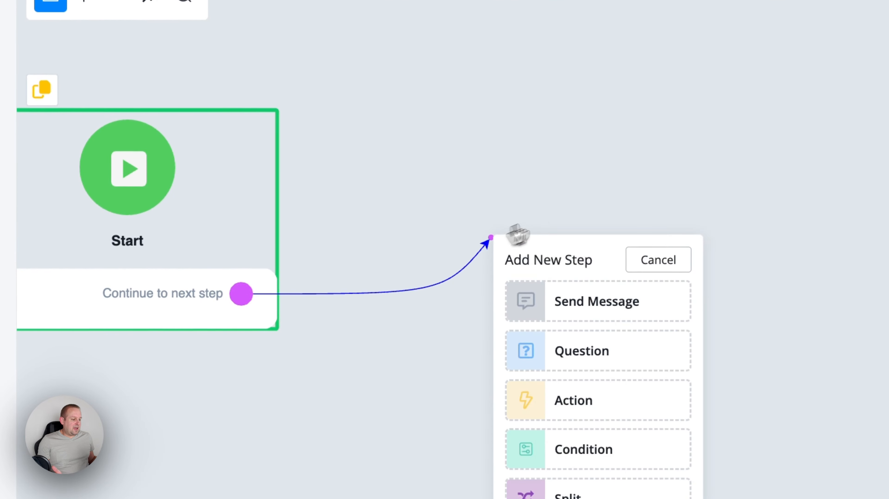
pyautogui.click(604, 310)
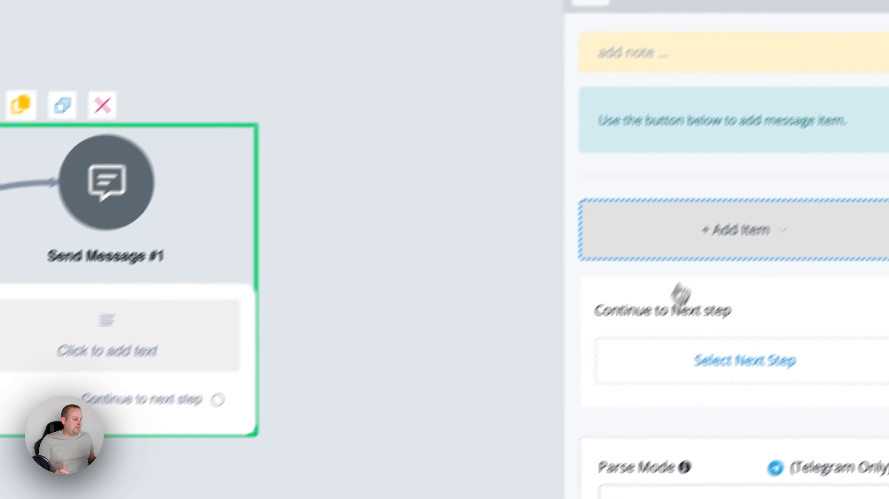
pyautogui.click(683, 253)
pyautogui.click(662, 290)
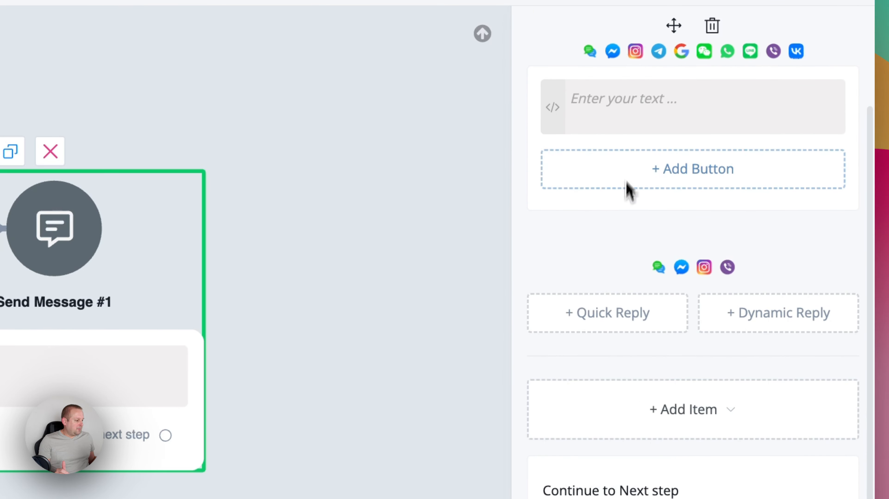
# Enter "Book your free coaching session today by clicking the button below" as the message text.
pyautogui.click(624, 113)
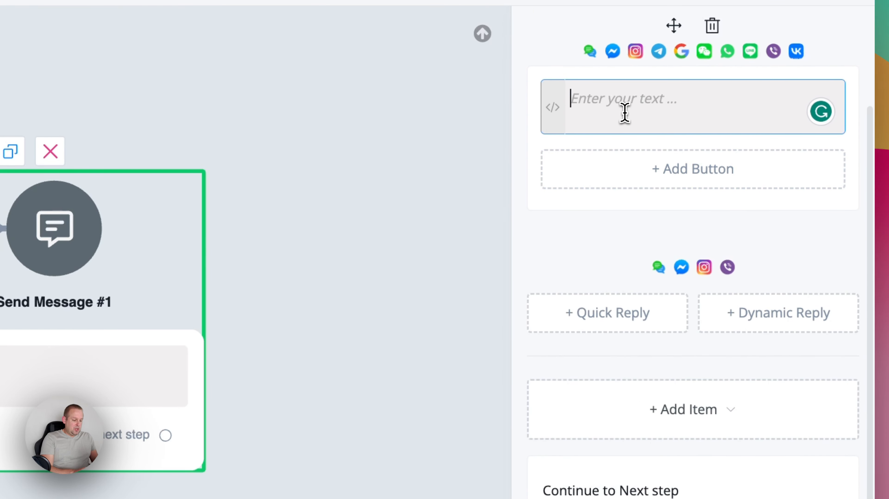
pyautogui.write('Book your')
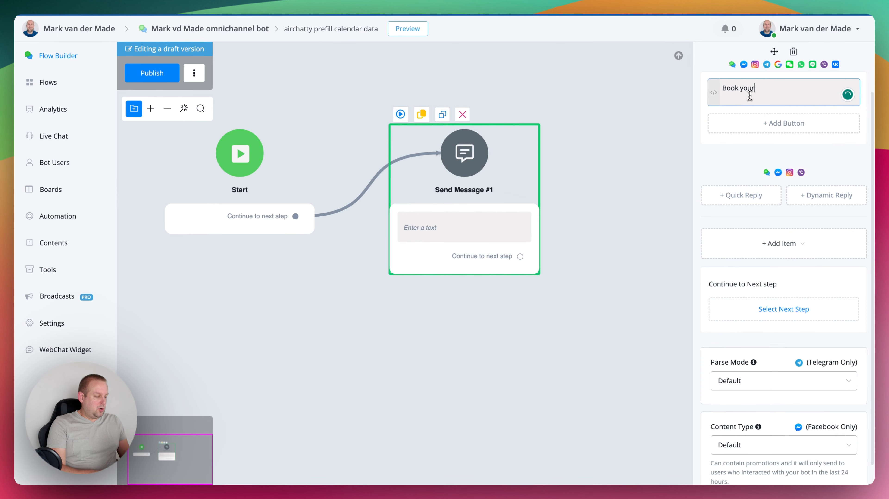
pyautogui.write(' free coaching session')
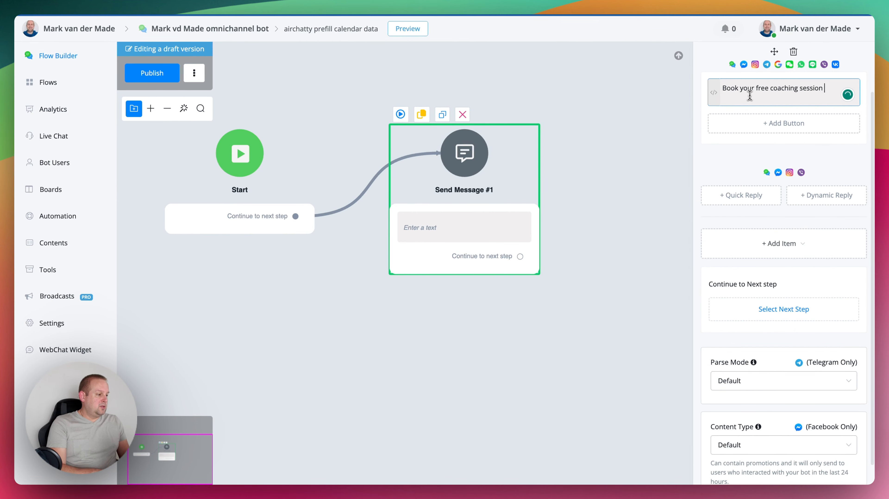
pyautogui.write(' today')
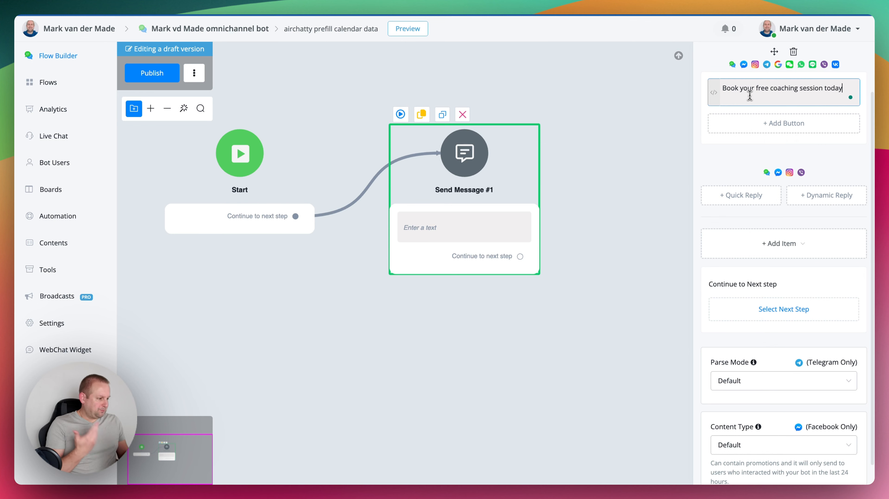
pyautogui.write(' by clicking the butto')
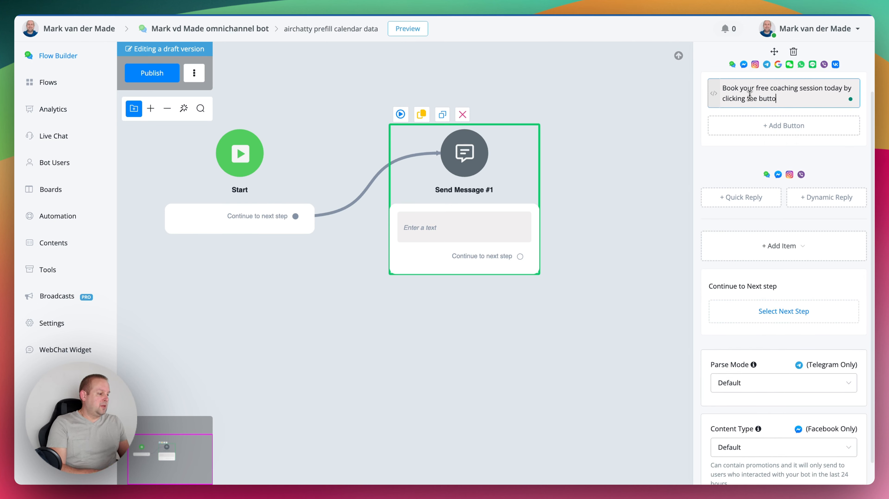
pyautogui.write('n below')
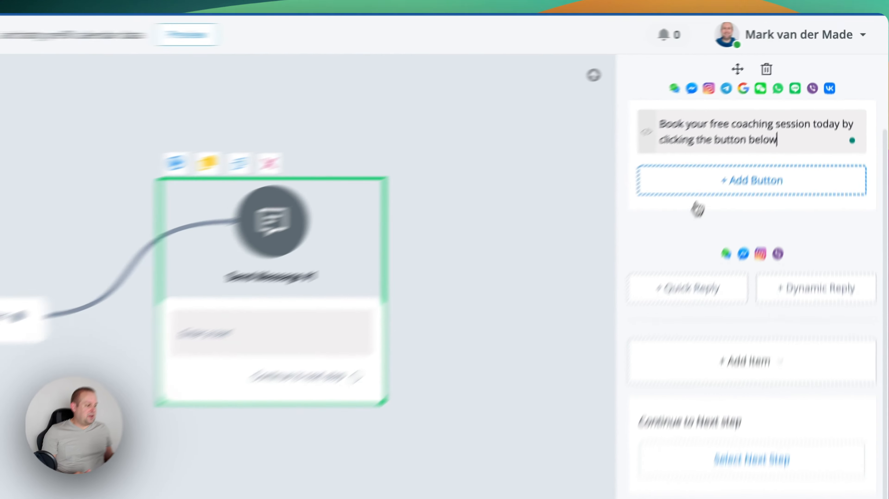
# Add a button to the message and title it "Claim free coaching".
pyautogui.click(749, 129)
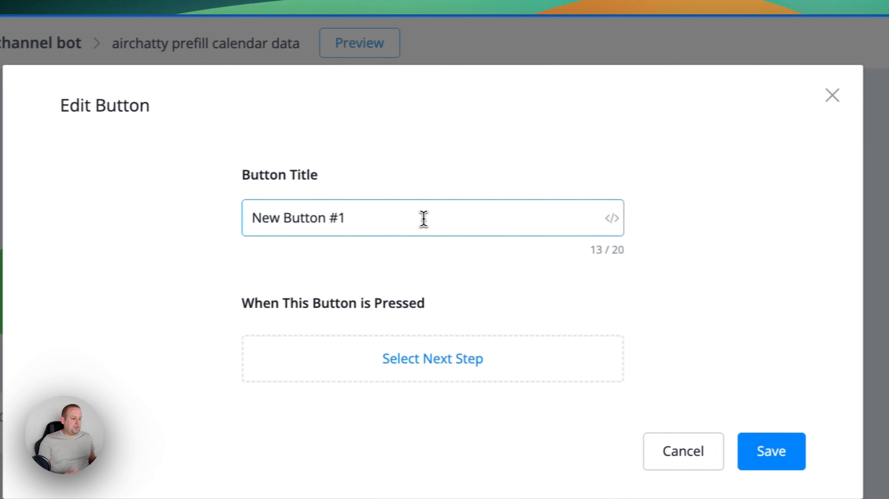
pyautogui.tripleClick(46, 216)
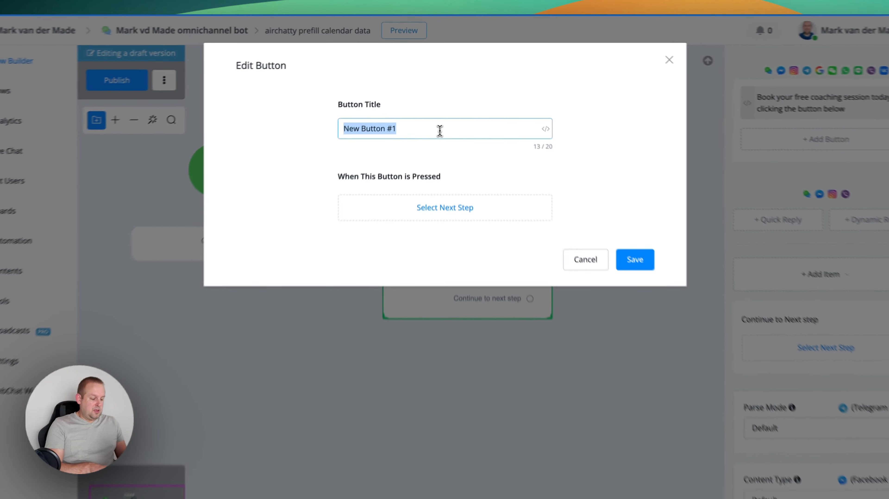
pyautogui.write('Claim free')
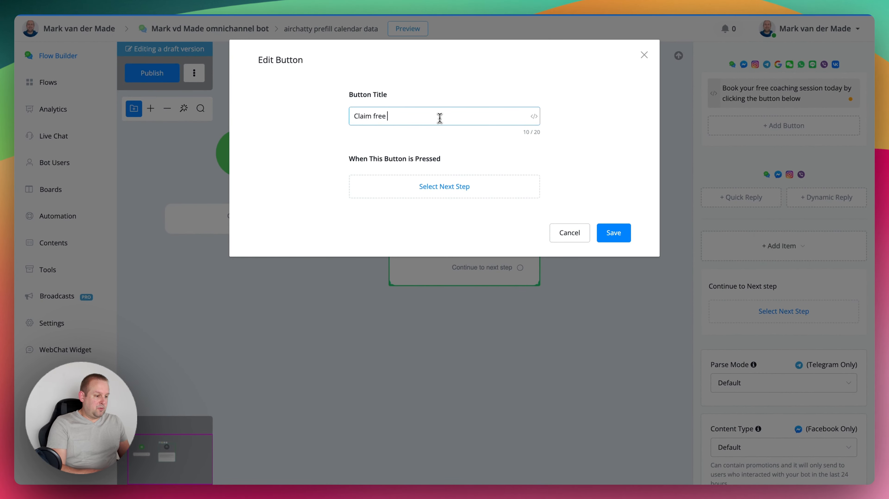
pyautogui.write(' ca')
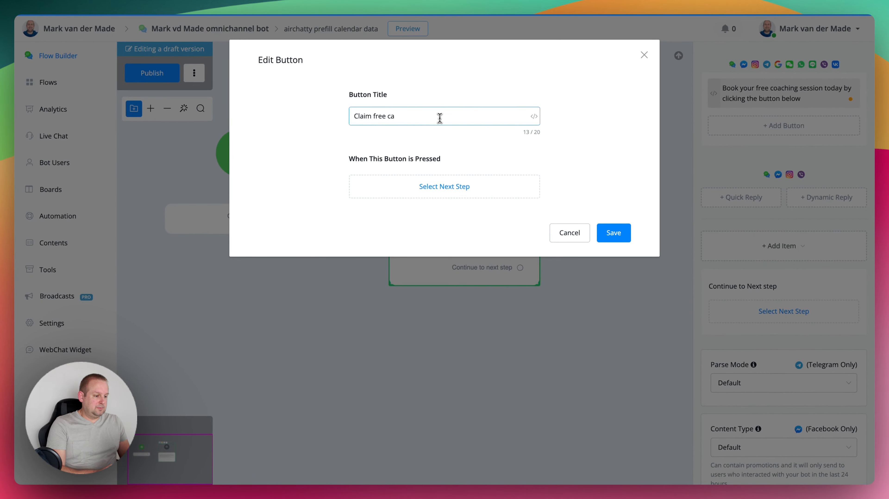
pyautogui.write('ochoa')
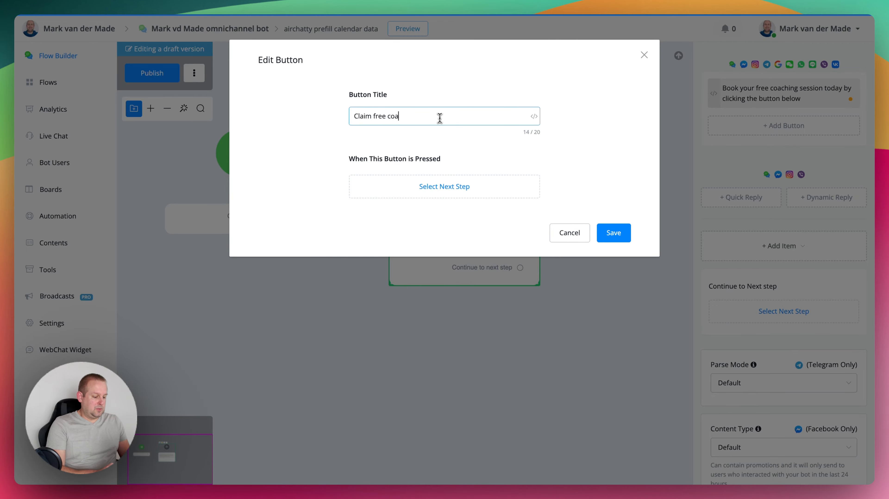
pyautogui.write('ching')
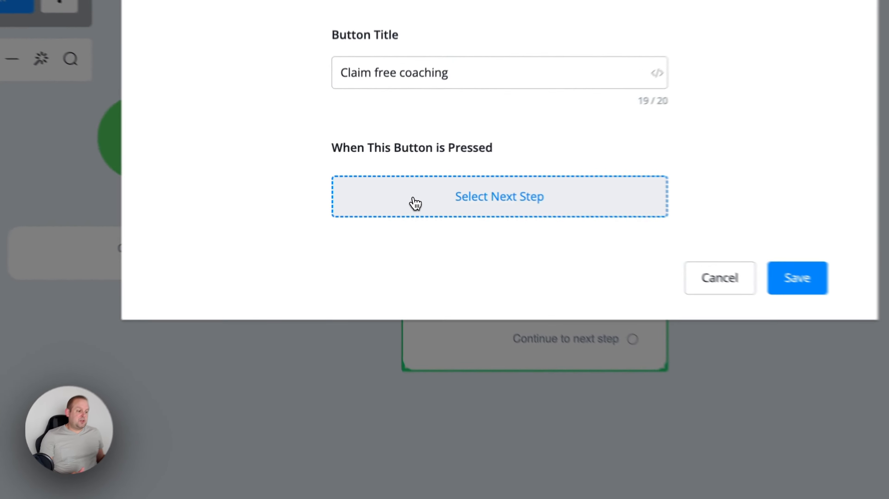
# Make the button open the copied scheduling link as a website, with "?first_name=" and the First Name variable appended.
pyautogui.click(396, 189)
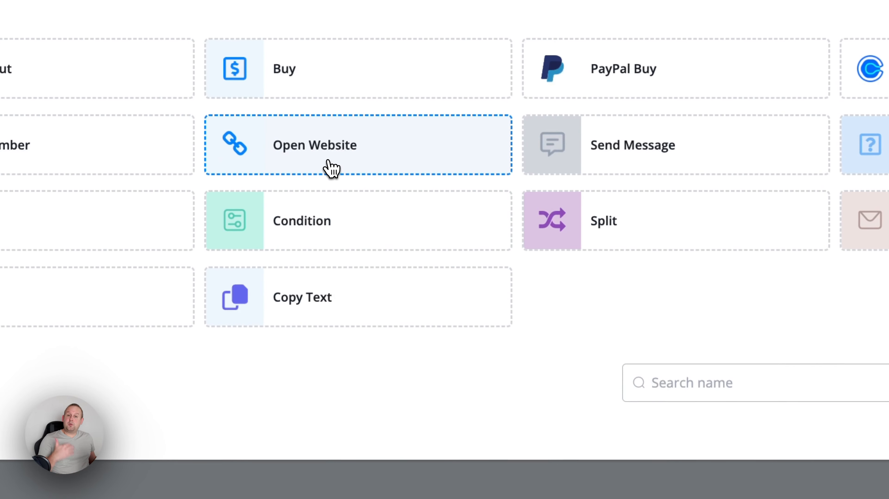
pyautogui.click(371, 164)
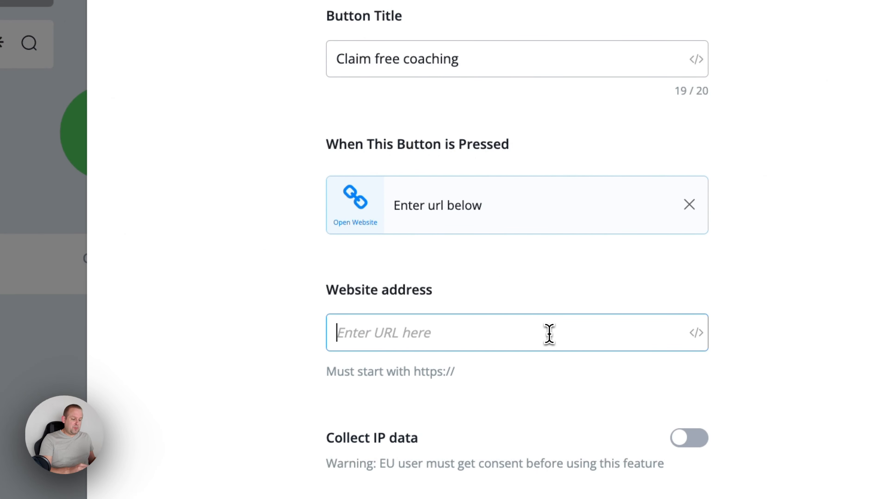
pyautogui.write('https://api.airchatty.com/widget/bookings/mark-vd-made-main')
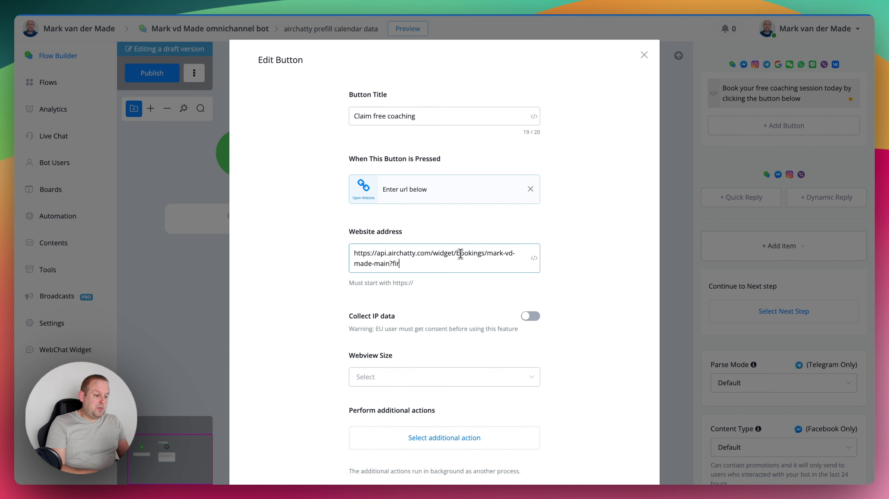
pyautogui.write('_name')
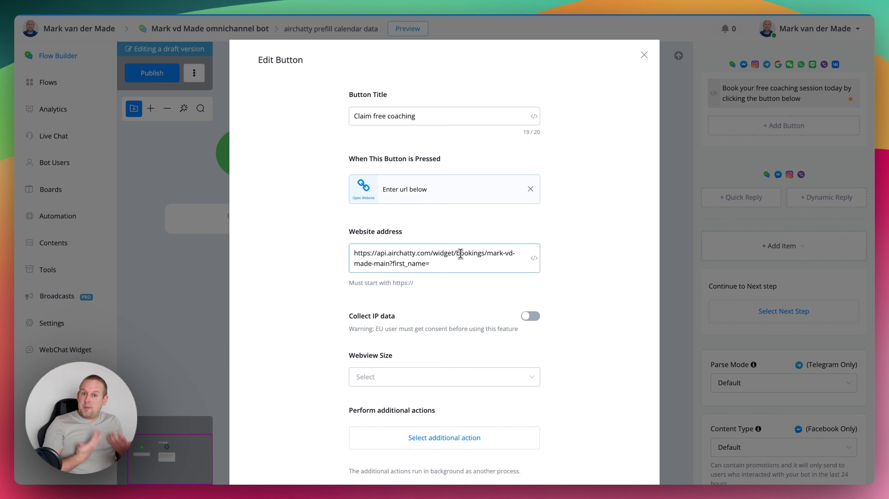
pyautogui.write('={{')
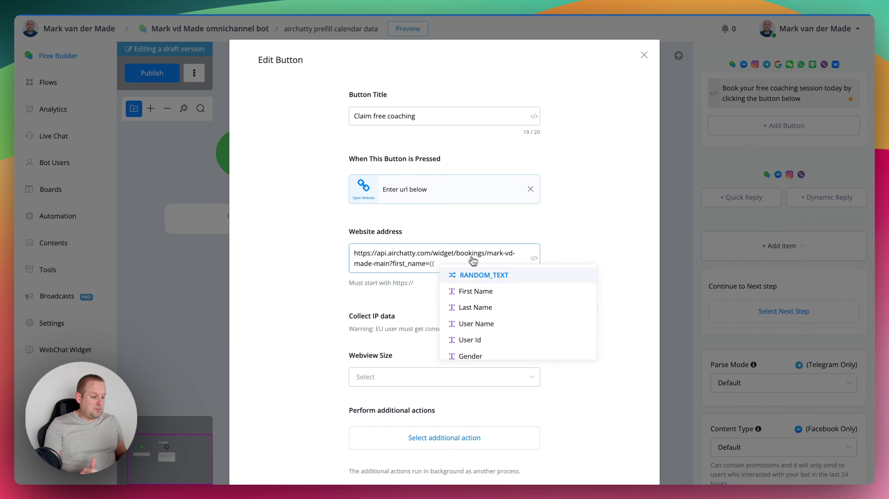
pyautogui.click(497, 292)
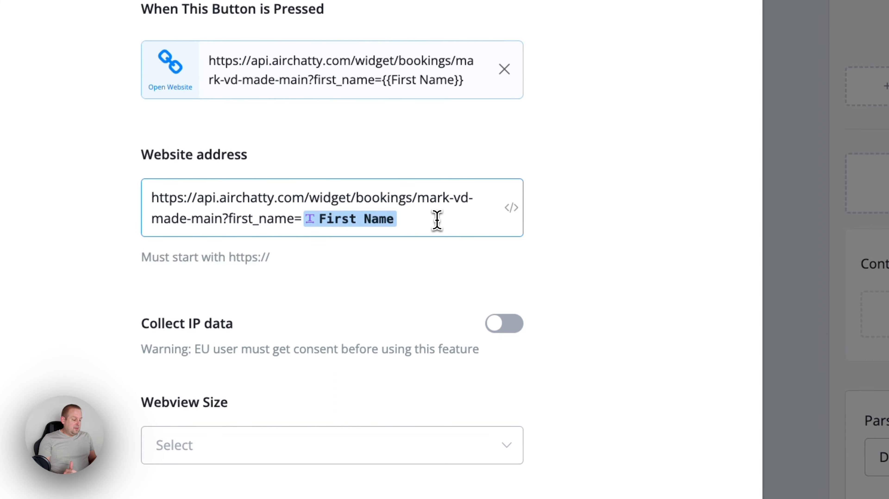
# Append "&last_name=" with the Last Name variable to the button's website address.
pyautogui.write('&last')
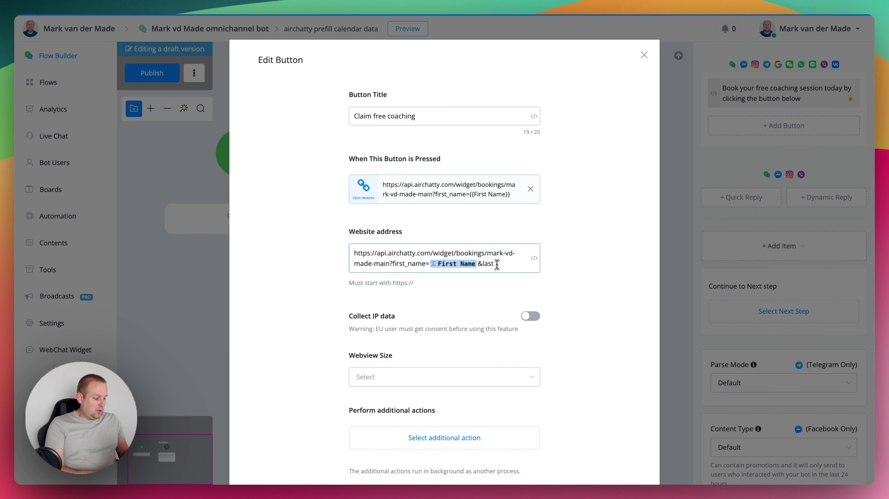
pyautogui.write('ame')
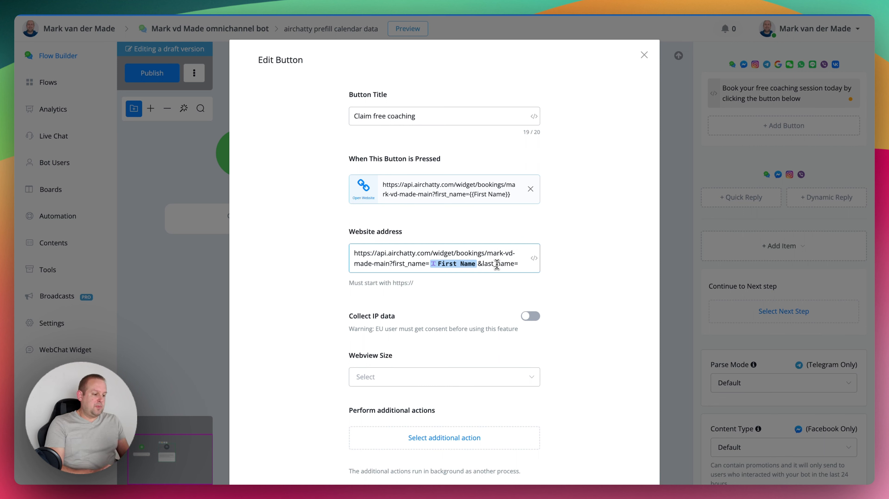
pyautogui.write('={{')
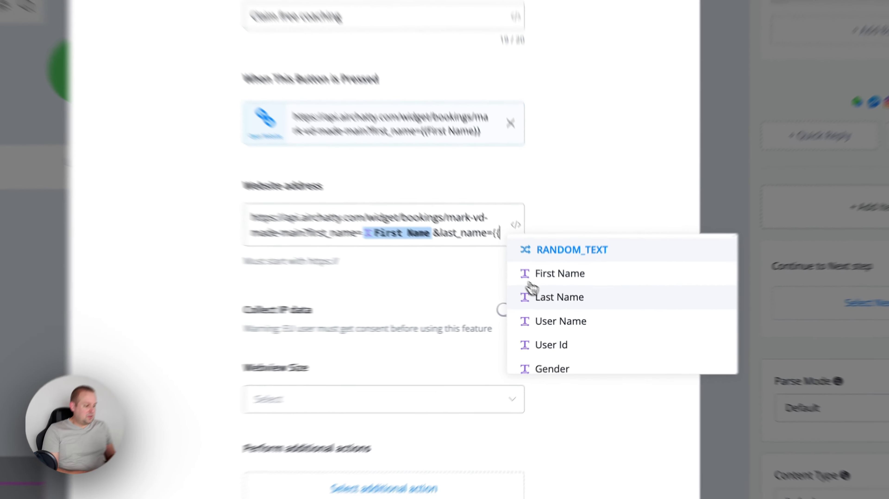
pyautogui.click(556, 307)
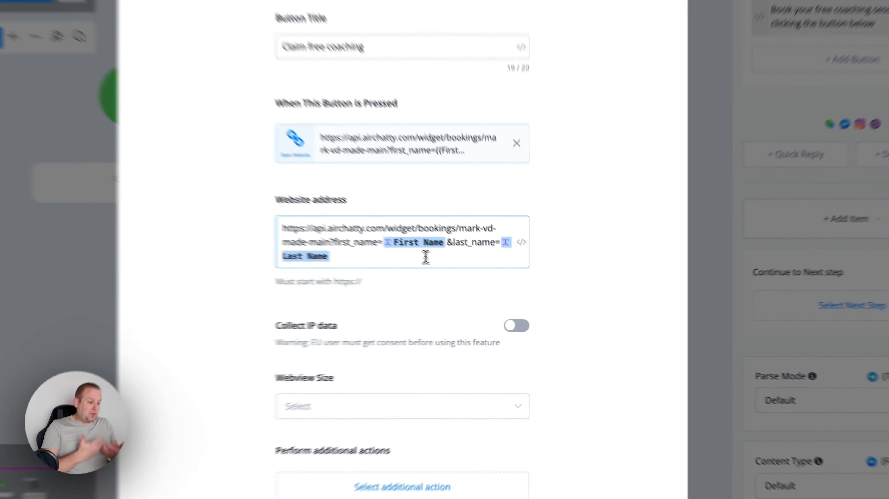
# Append "&email=" with the Email variable to the button's website address.
pyautogui.write('&')
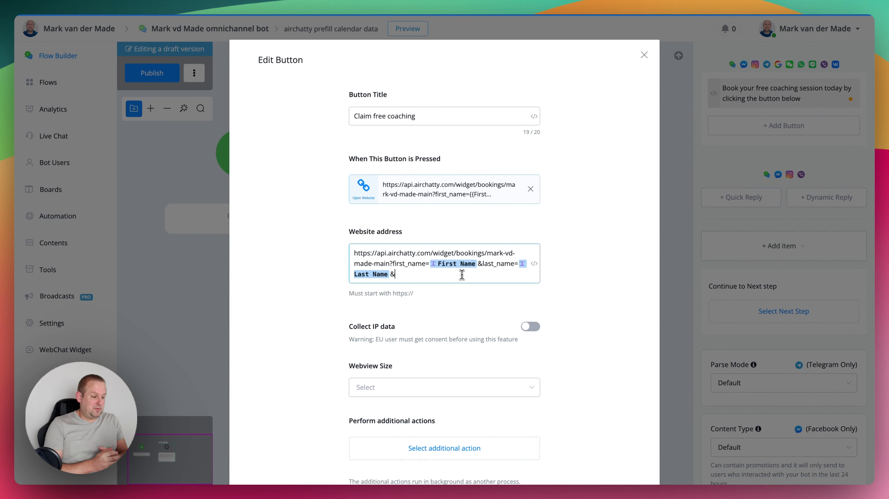
pyautogui.write('email=')
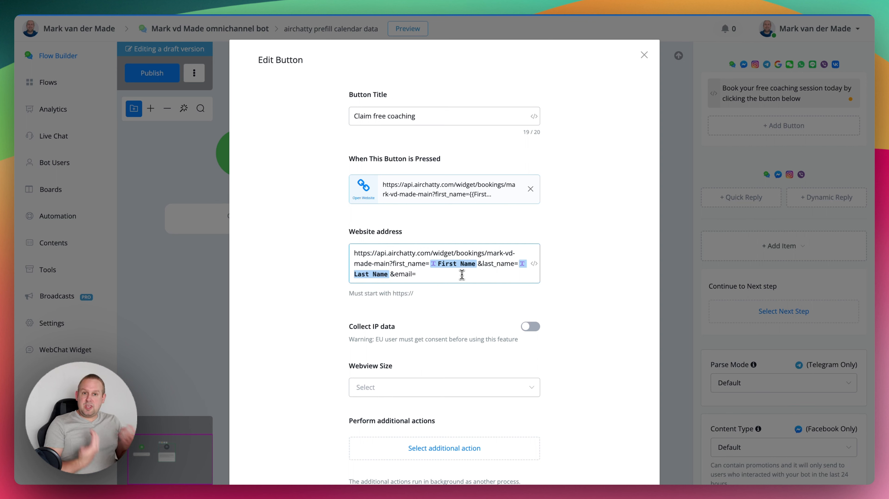
pyautogui.write('{{email')
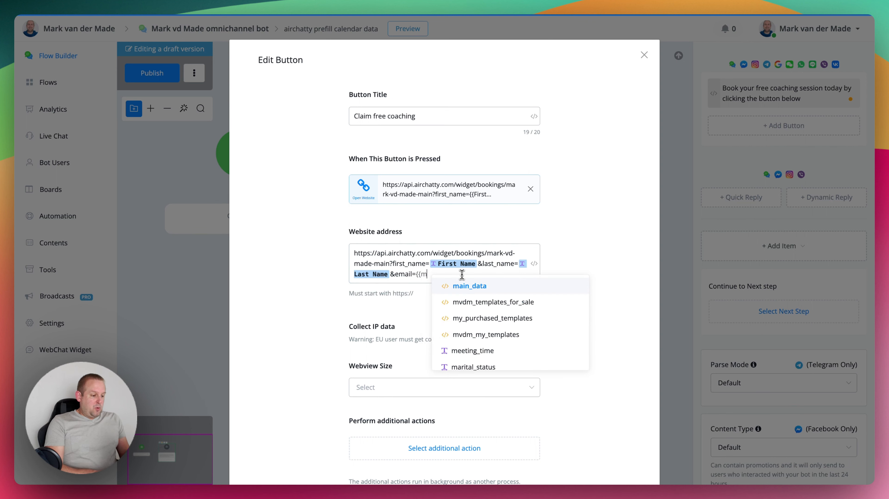
pyautogui.press('Return')
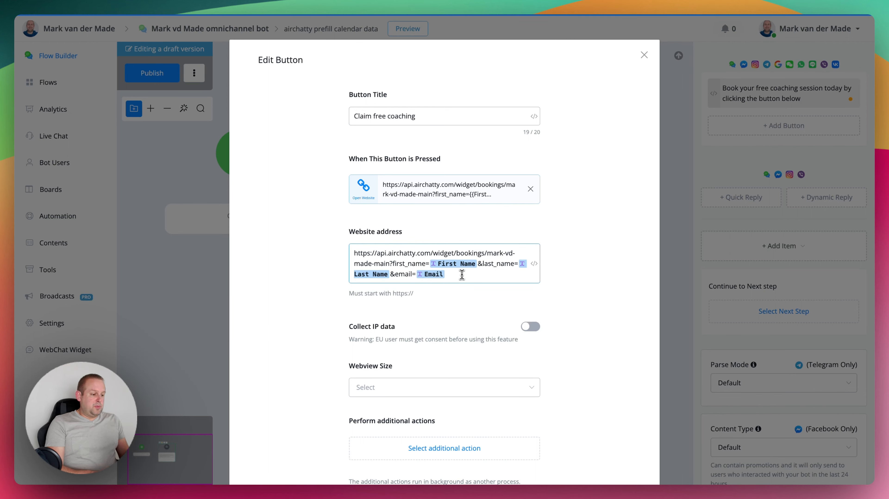
# Append "&phone=" with the Phone variable to the button's website address and save the button.
pyautogui.press('BackSpace')
pyautogui.hotkey('ctrl', 'z')
pyautogui.write('&phone')
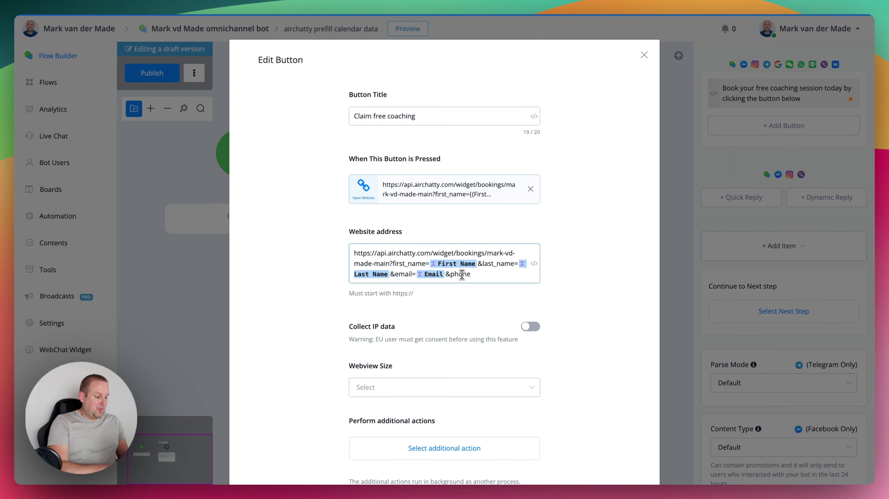
pyautogui.write('={')
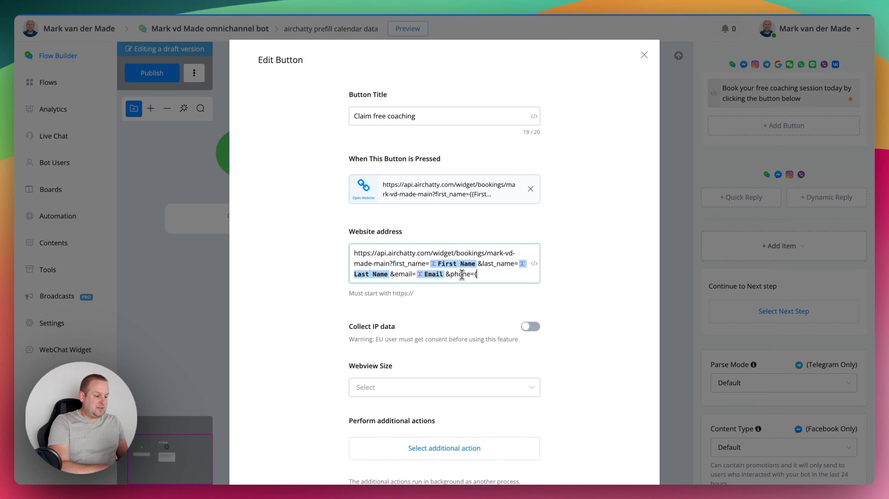
pyautogui.write('{phon')
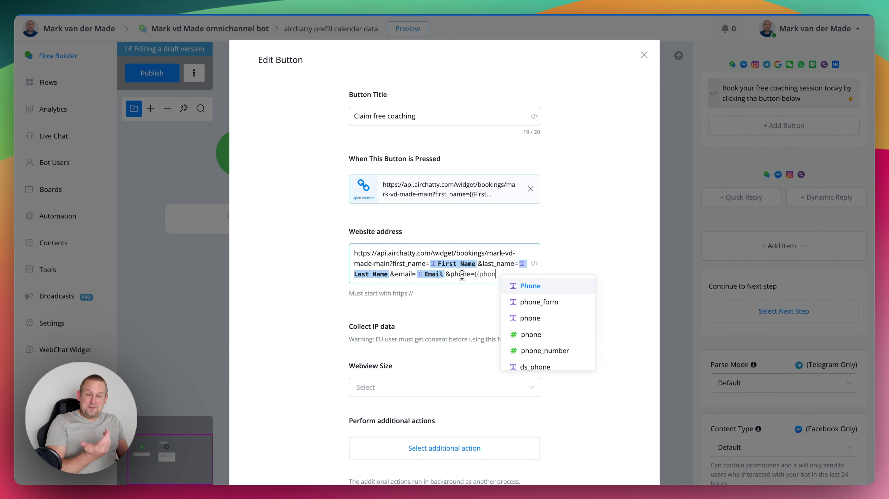
pyautogui.press('Return')
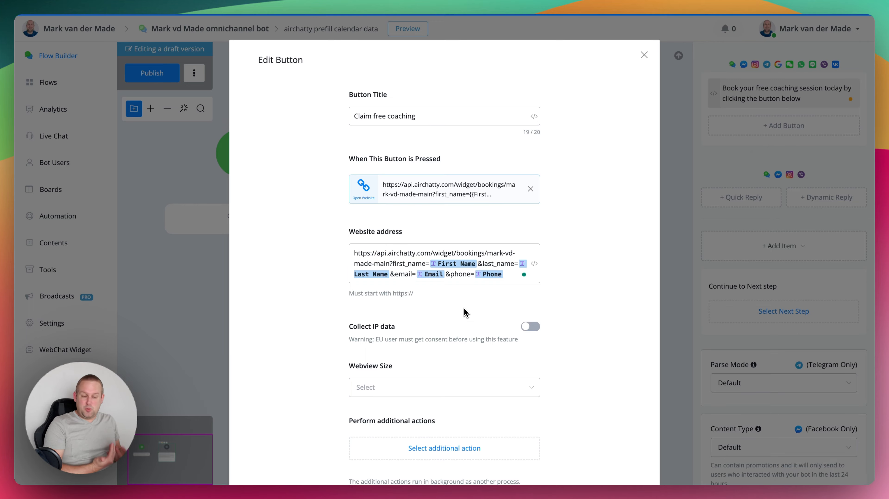
pyautogui.scroll(-3, 433, 292)
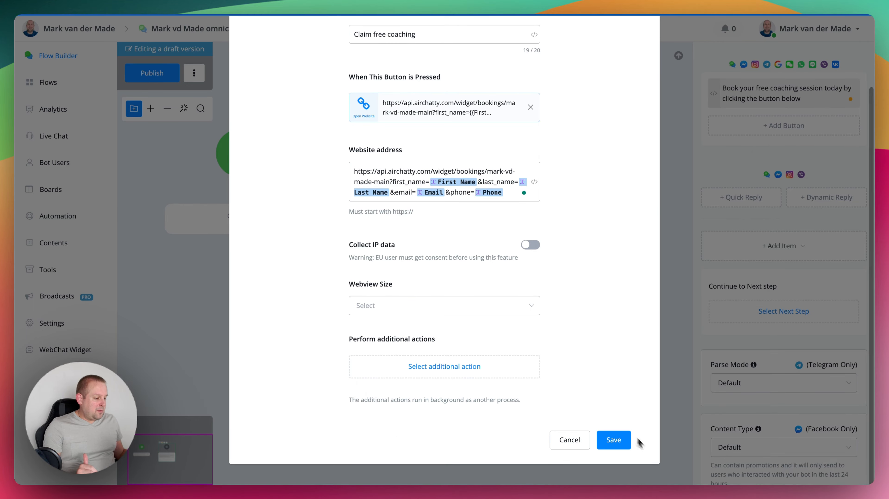
pyautogui.click(617, 442)
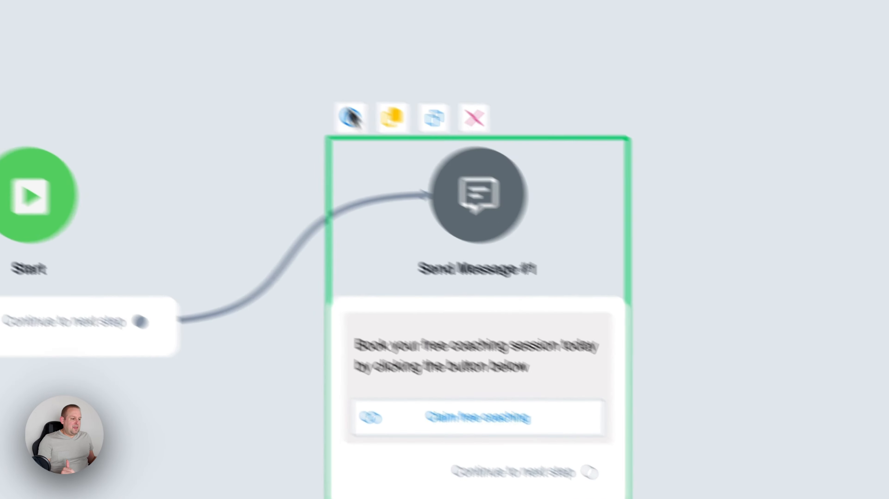
# Publish the flow and open its preview through the Facebook channel in Messenger.
pyautogui.click(160, 127)
pyautogui.click(591, 46)
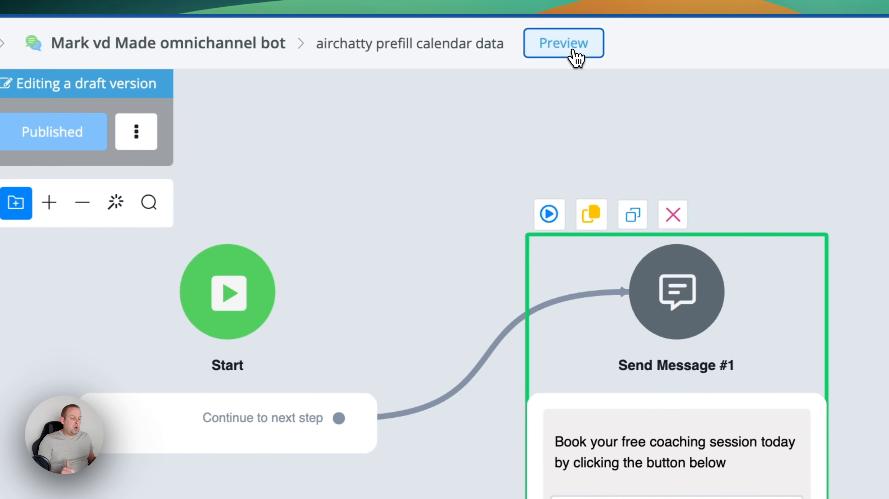
pyautogui.click(611, 226)
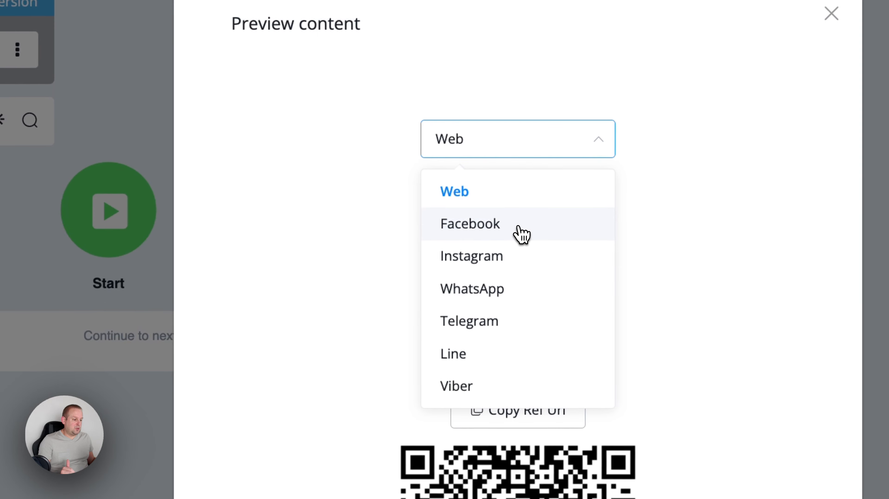
pyautogui.click(521, 233)
pyautogui.click(541, 185)
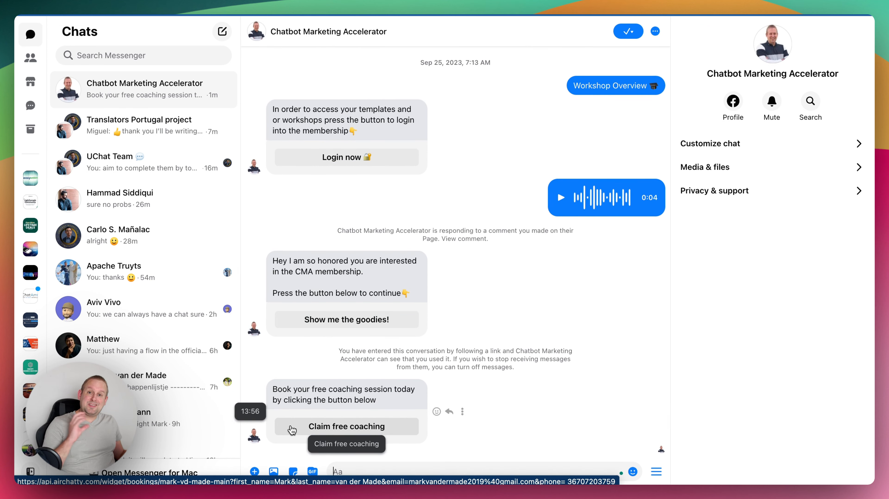
# Open the booking calendar from the message's "Claim free coaching" button, select October 4, 2023 at 10:00 AM and continue to the contact details.
pyautogui.click(292, 430)
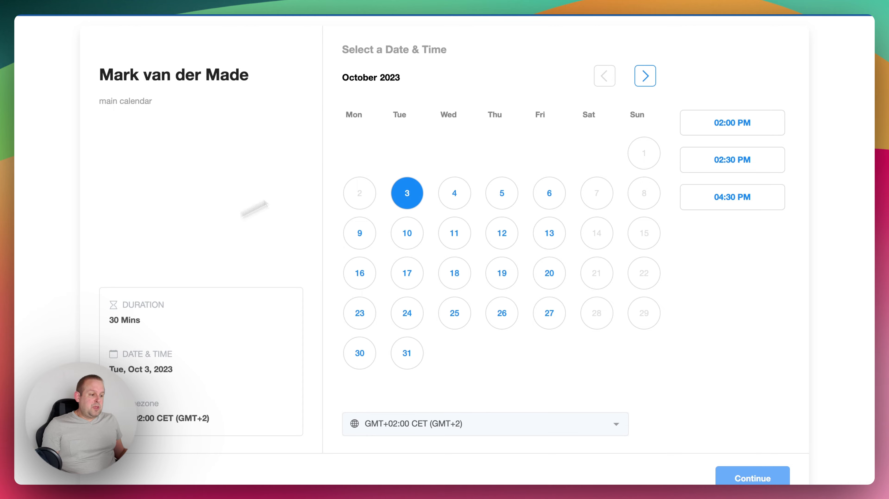
pyautogui.click(453, 192)
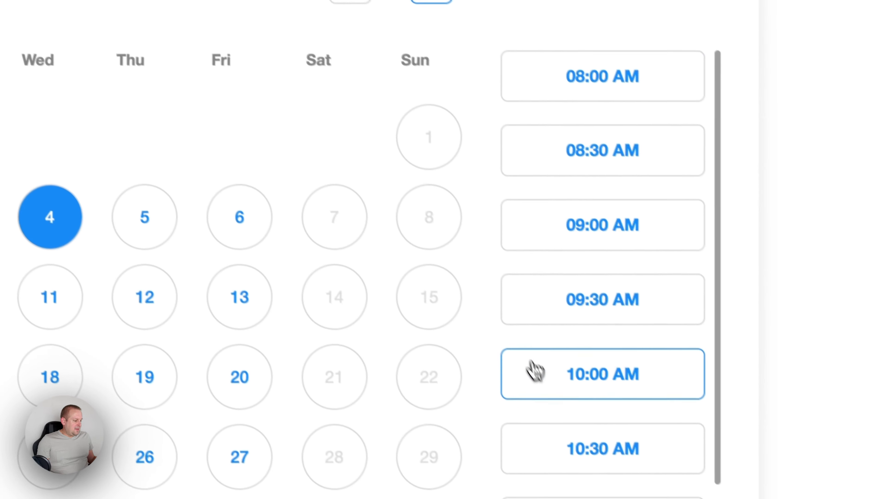
pyautogui.click(591, 375)
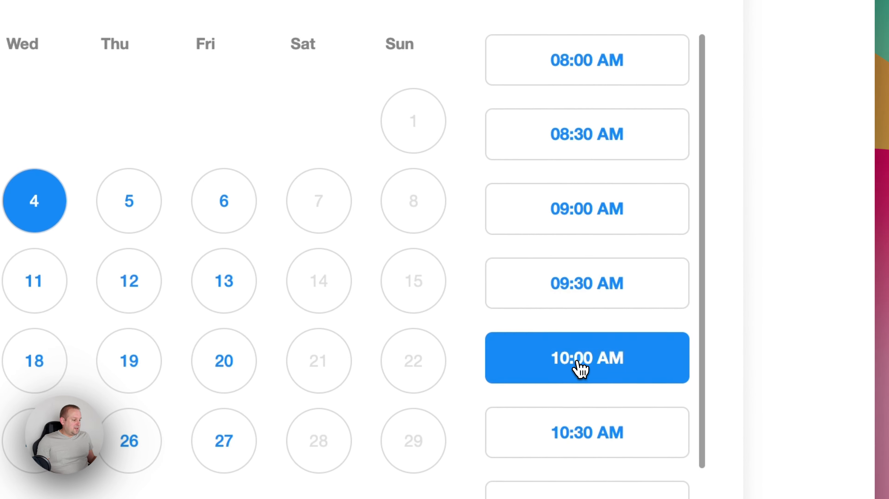
pyautogui.scroll(-4, 570, 402)
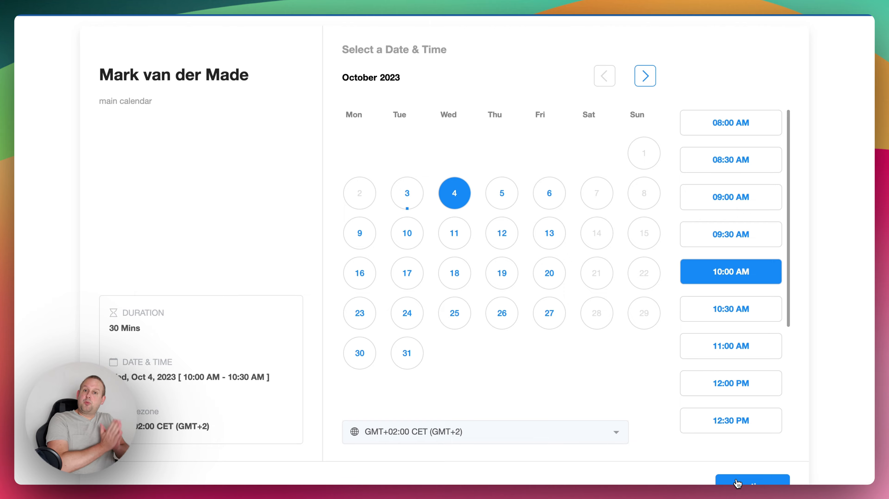
pyautogui.click(737, 484)
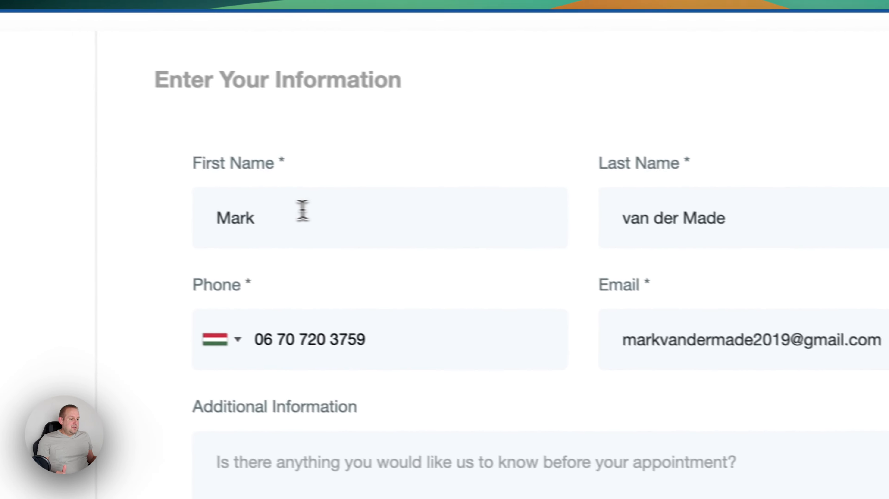
# Check the prefilled first name, last name, email and phone fields, and tick the consent to receive content.
pyautogui.moveTo(216, 214); pyautogui.dragTo(302, 233)
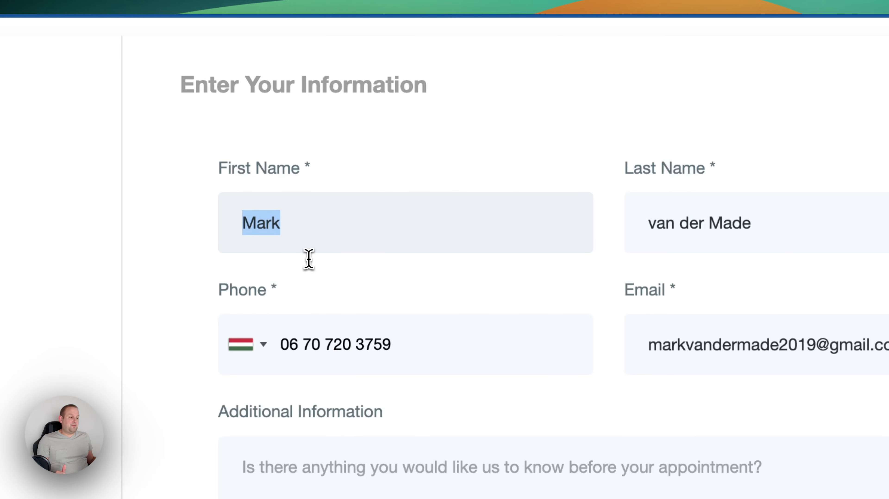
pyautogui.moveTo(601, 238); pyautogui.dragTo(763, 228)
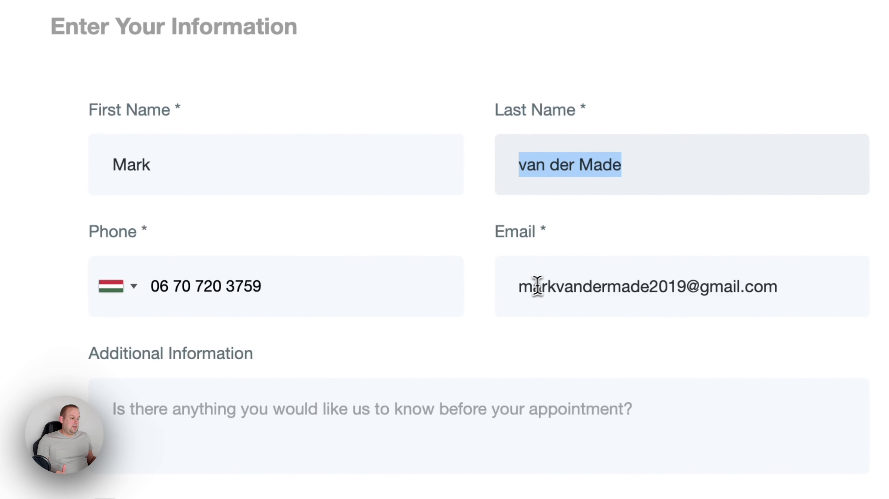
pyautogui.doubleClick(537, 286)
pyautogui.click(343, 286)
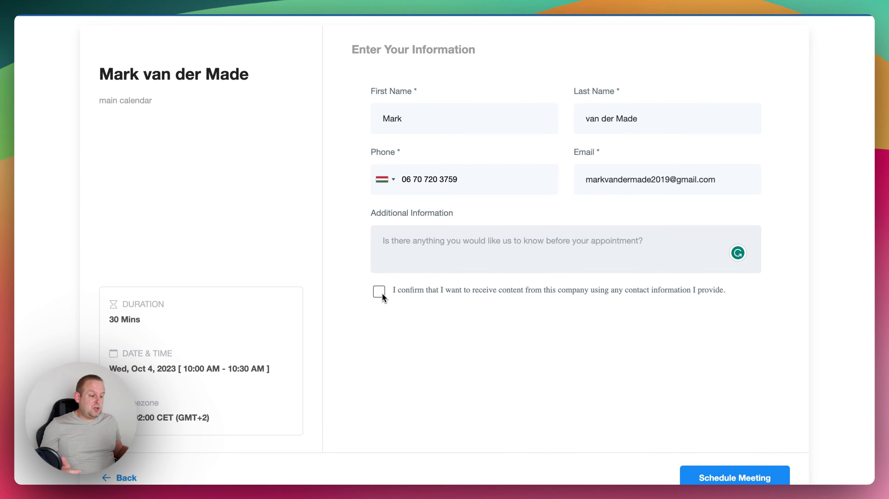
pyautogui.click(382, 293)
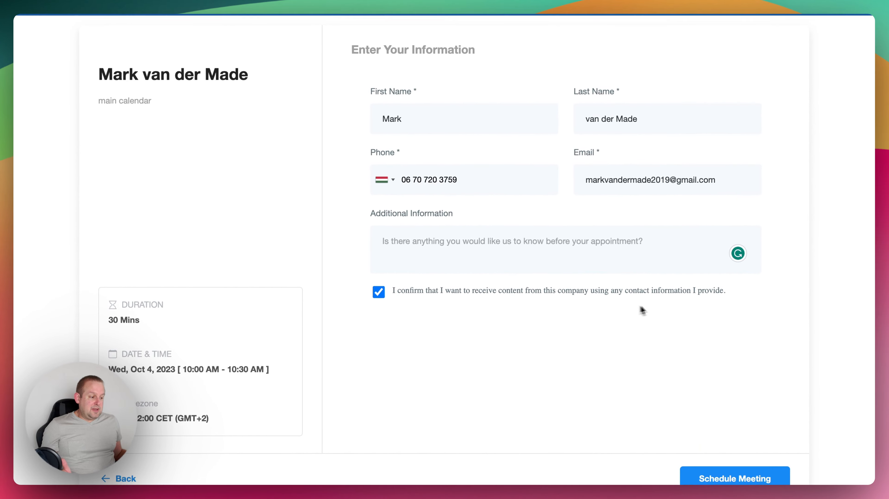
pyautogui.scroll(-2, 696, 341)
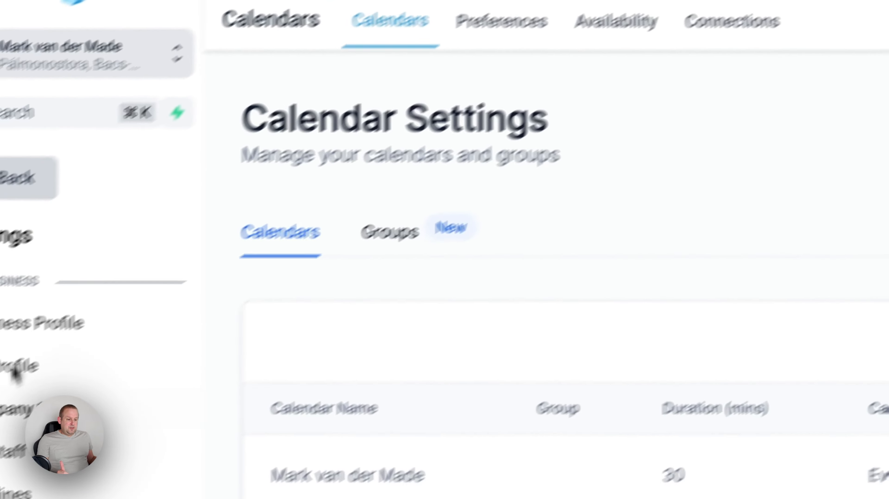
# Switch to the calendar platform, leave its settings for the Automation workflows, and create a new workflow from scratch.
pyautogui.click(42, 126)
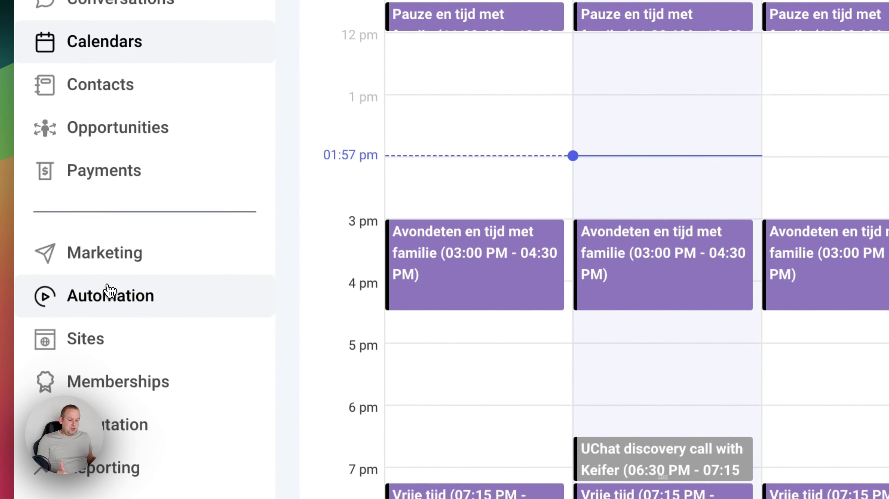
pyautogui.click(110, 294)
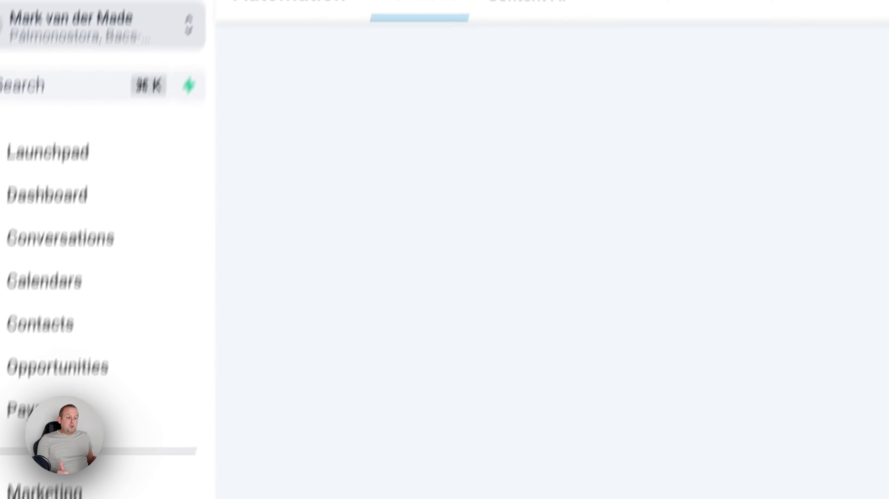
pyautogui.scroll(-1, 794, 149)
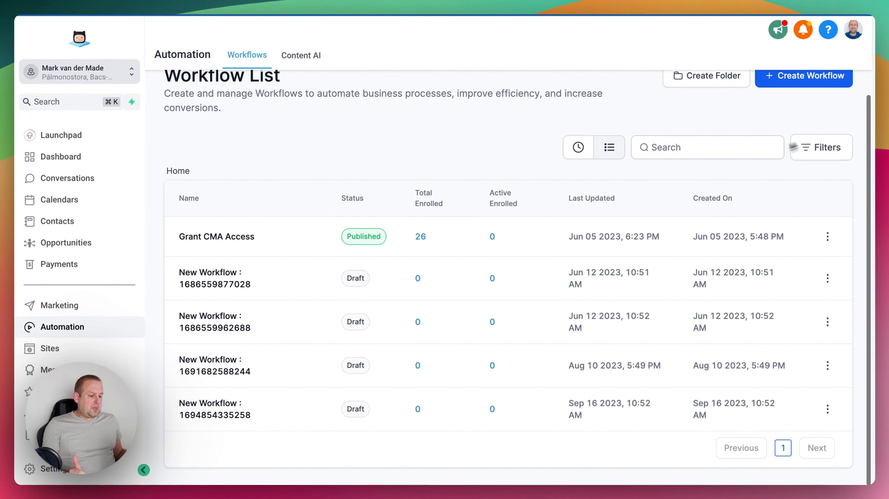
pyautogui.click(792, 84)
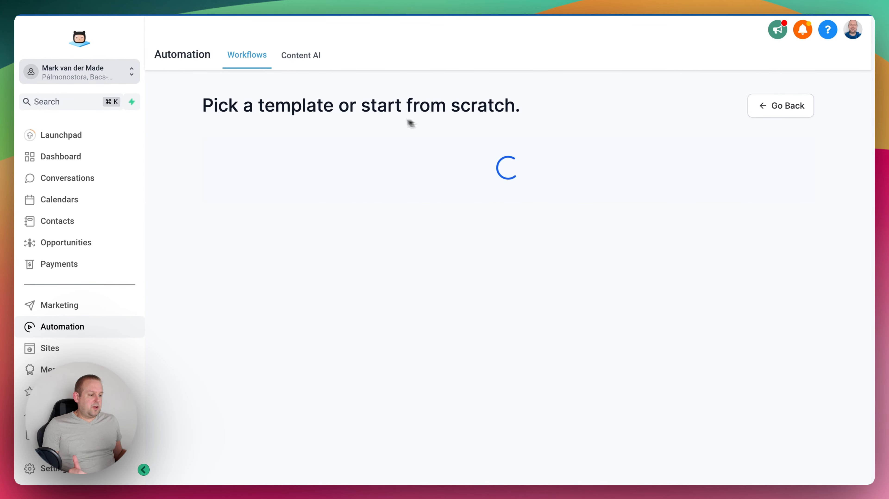
pyautogui.click(349, 277)
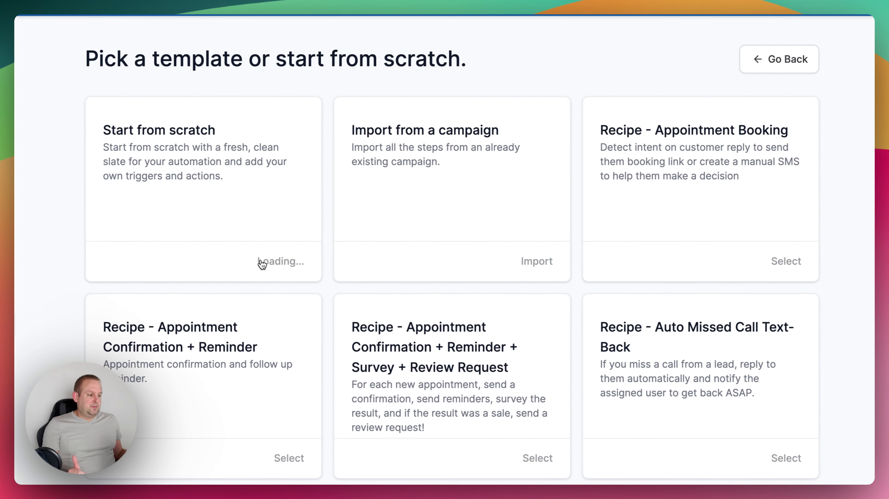
pyautogui.click(262, 264)
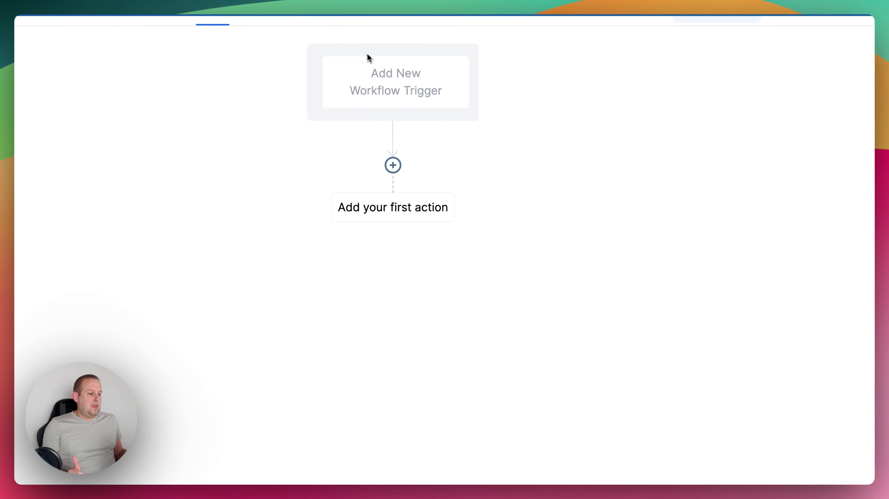
# Add the Customer Booked Appointment trigger to the workflow and save it.
pyautogui.click(385, 95)
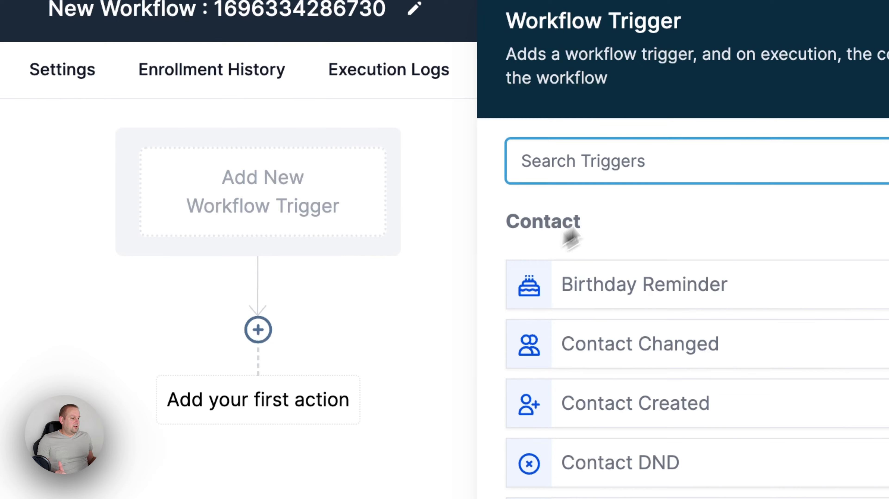
pyautogui.click(610, 163)
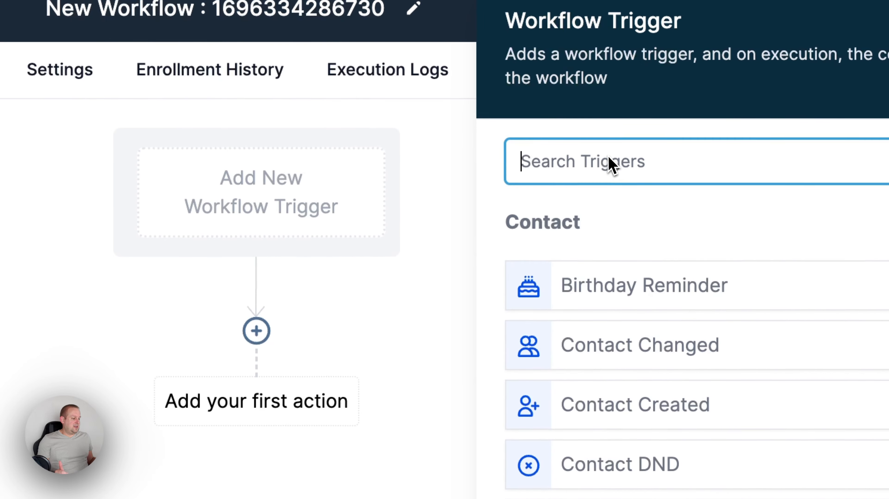
pyautogui.write('appo')
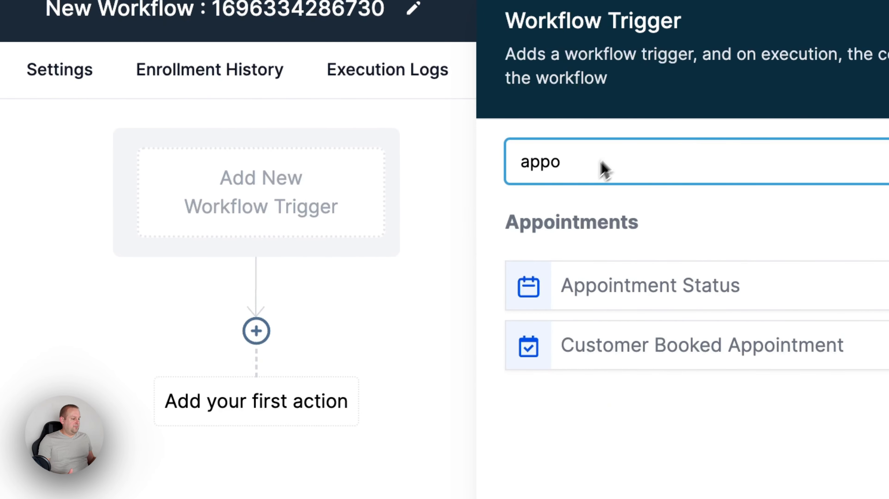
pyautogui.click(710, 346)
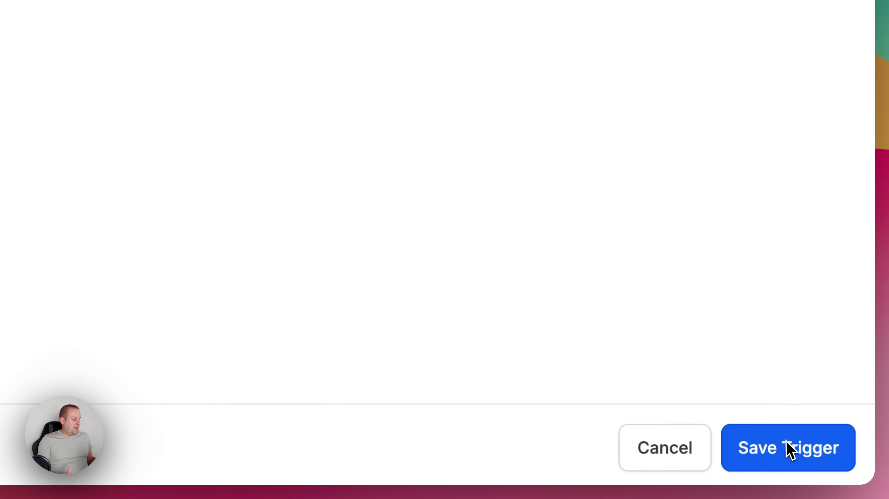
pyautogui.click(784, 453)
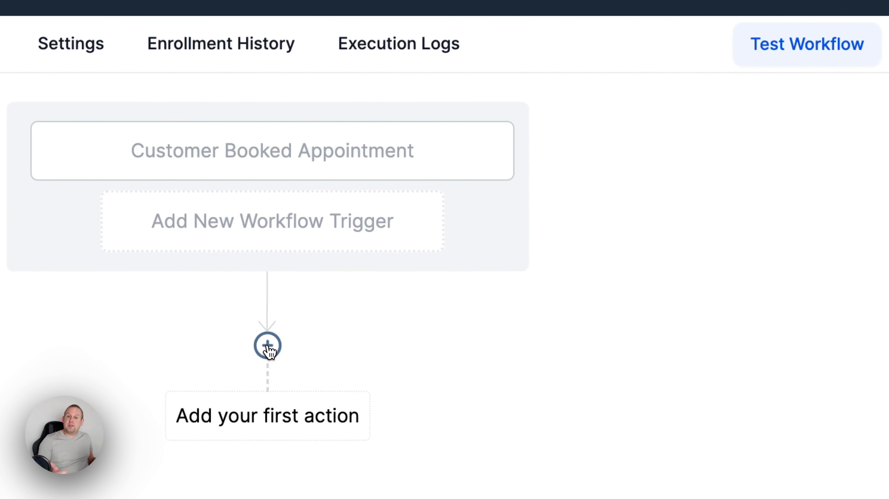
# Add a Custom Webhook as the workflow's first action and start editing its URL.
pyautogui.click(268, 347)
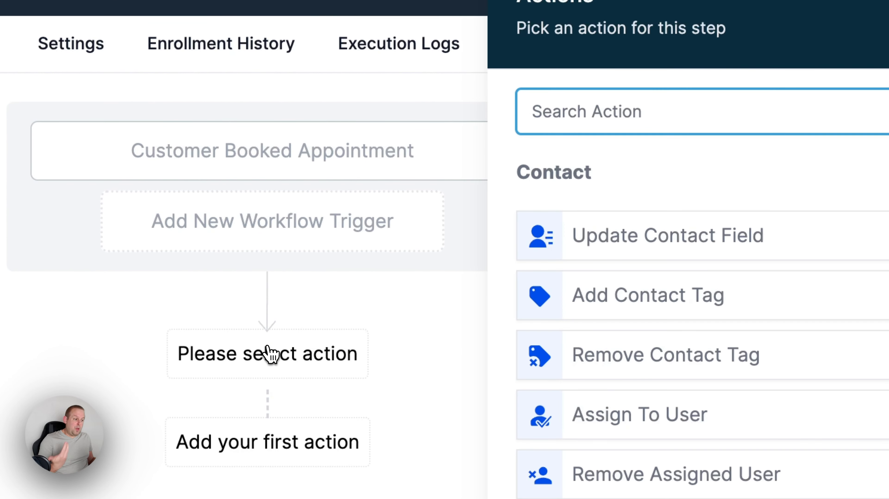
pyautogui.click(695, 128)
pyautogui.write('webhook')
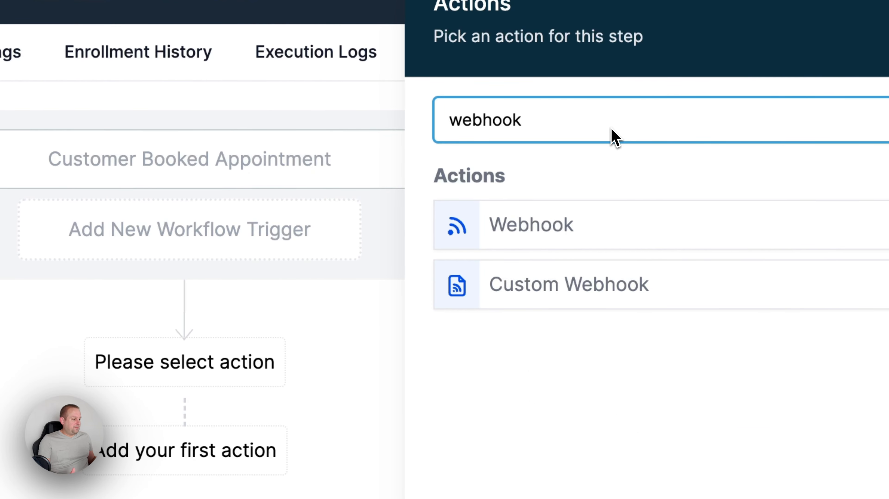
pyautogui.click(595, 294)
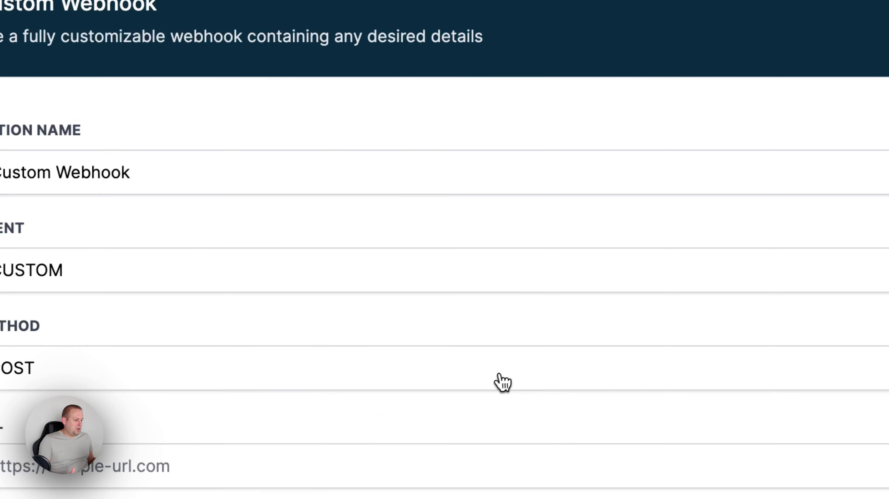
pyautogui.click(209, 464)
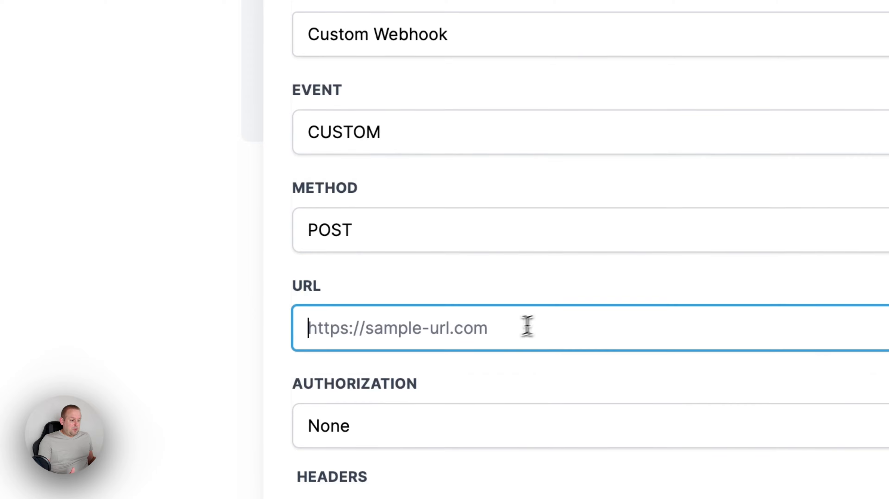
# Look through the Appointment custom values available for the webhook's raw body.
pyautogui.scroll(-5, 522, 387)
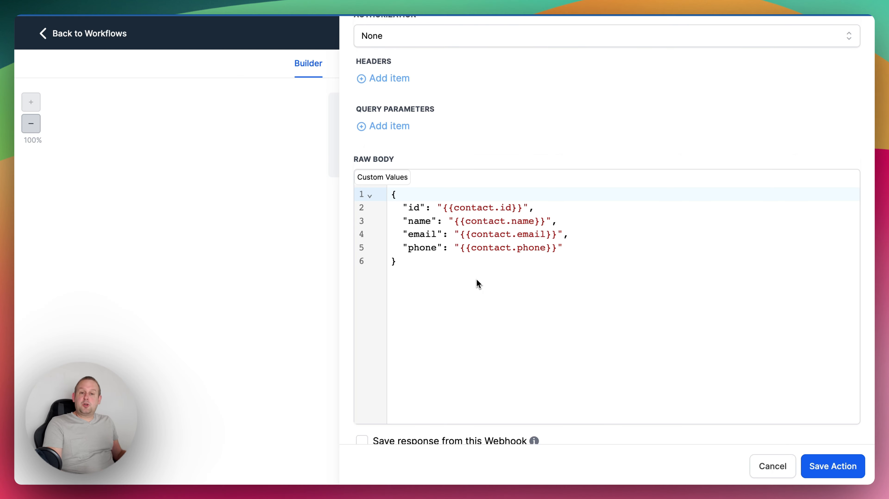
pyautogui.click(383, 177)
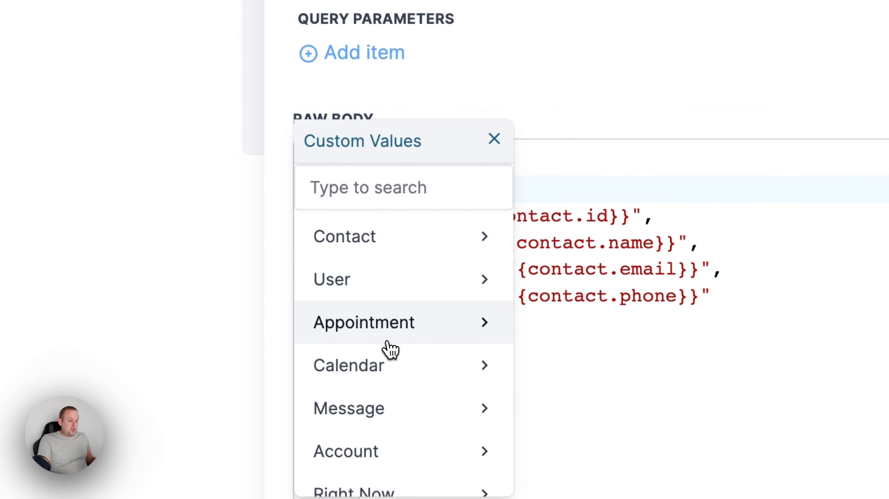
pyautogui.click(357, 323)
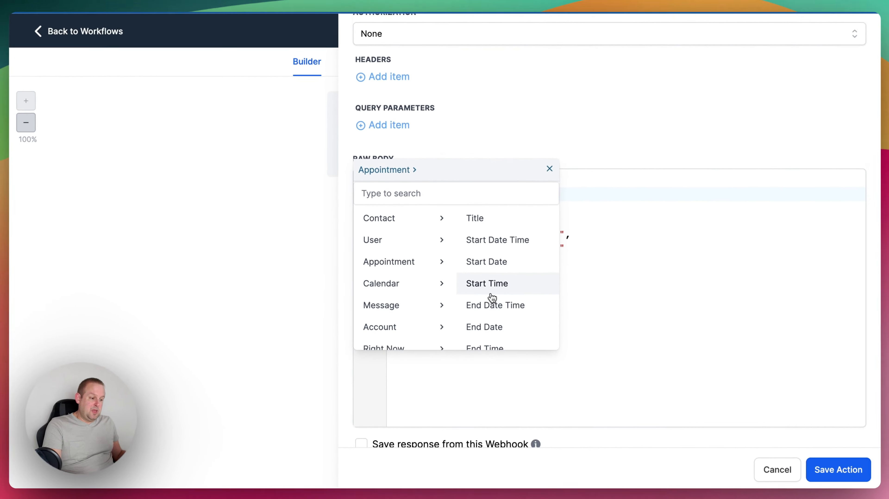
pyautogui.scroll(-5, 492, 297)
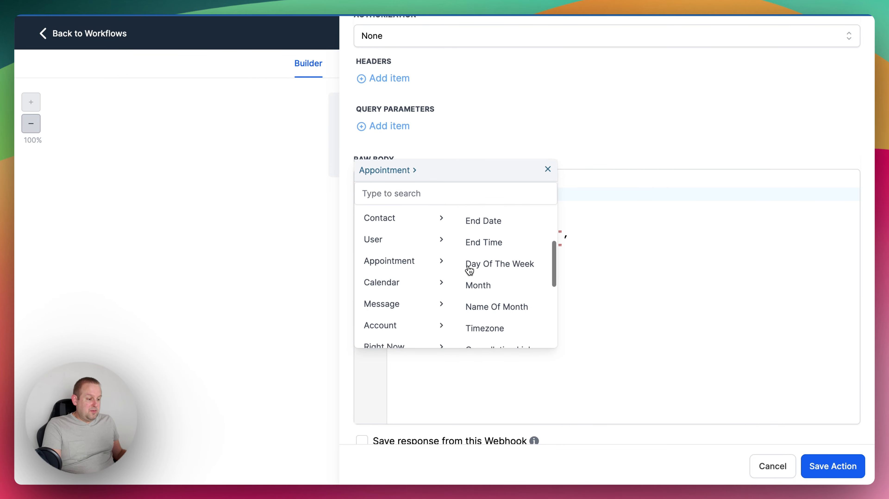
pyautogui.scroll(-3, 469, 270)
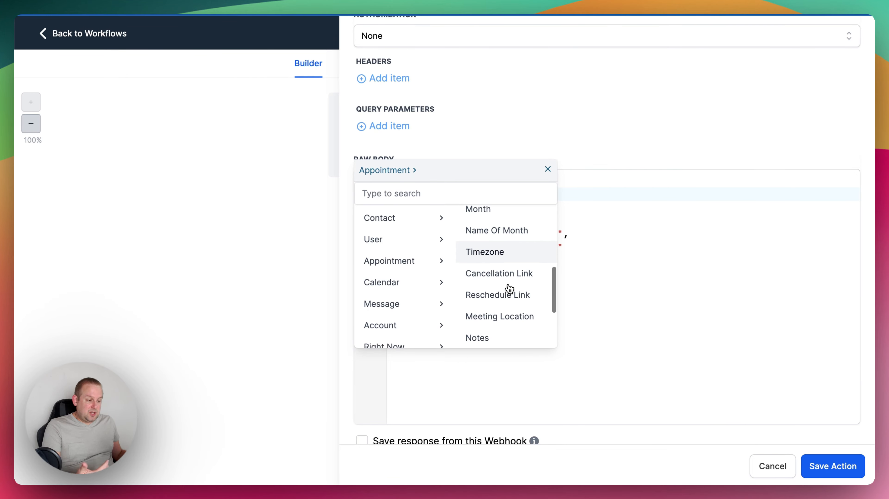
pyautogui.scroll(-6, 509, 288)
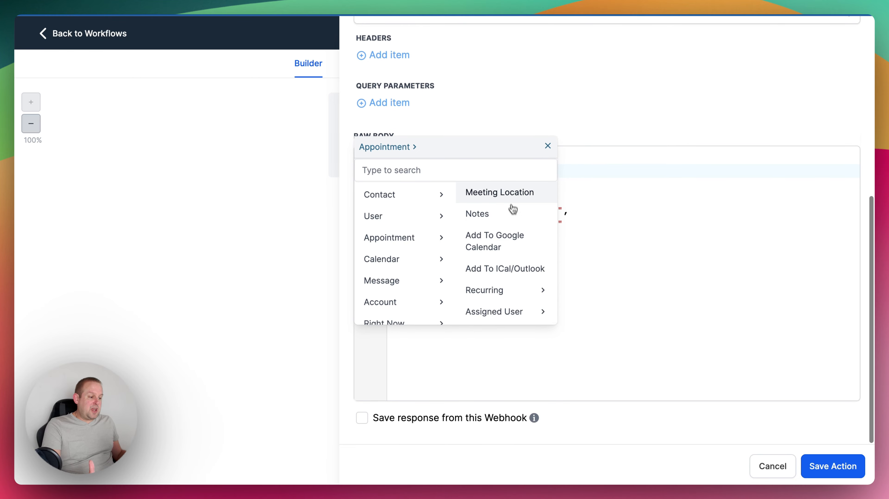